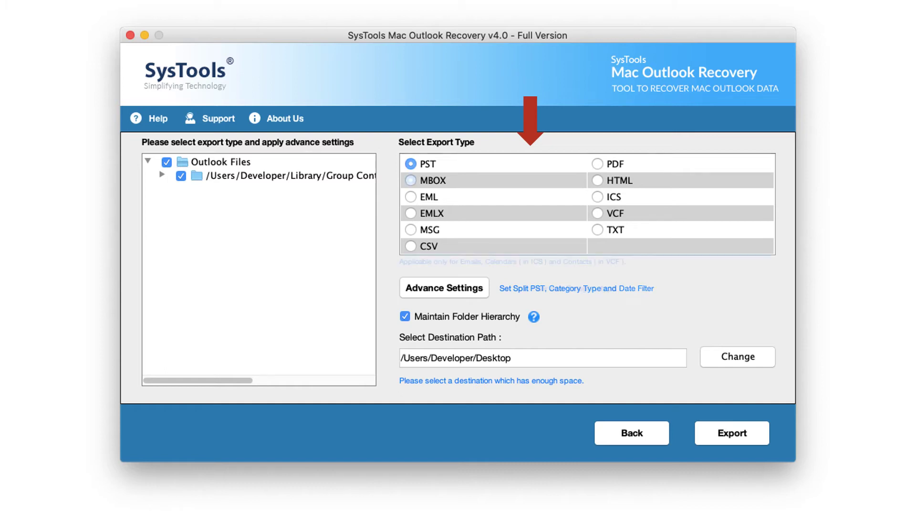
Step: Cycle the export format through MBOX, EML, EMLX, MSG, CSV, PDF, HTML and VCF, back to PST
key(Down)
key(Down)
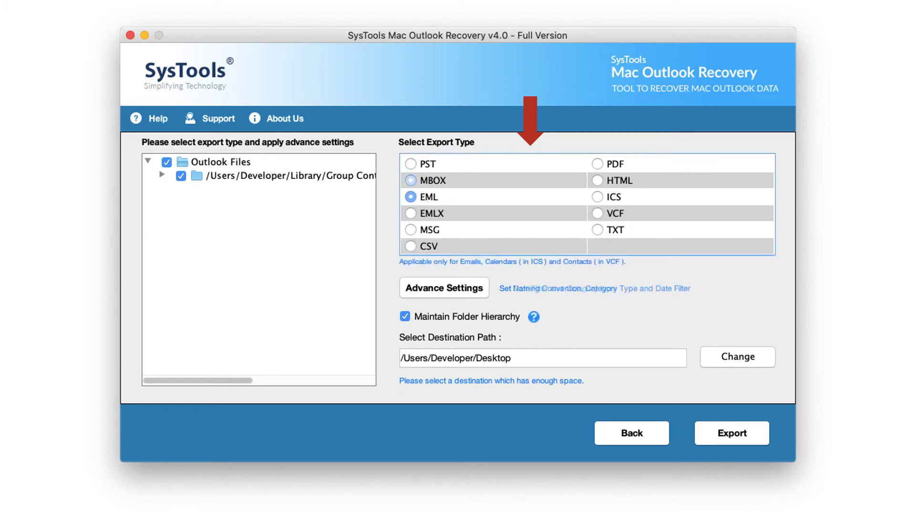
key(Down)
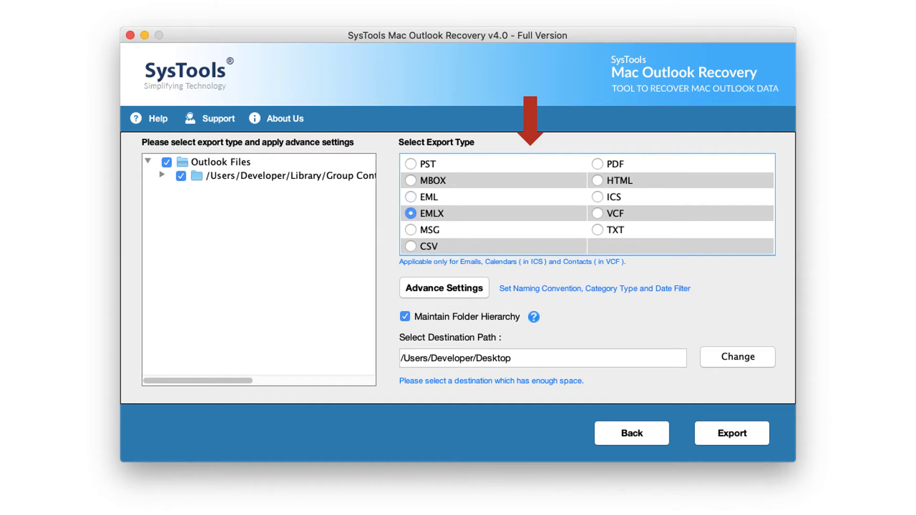
key(Down)
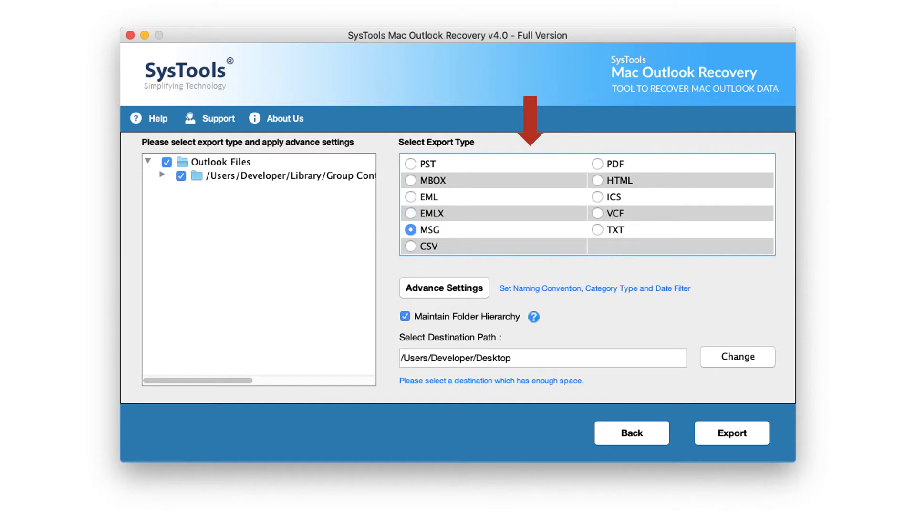
key(Down)
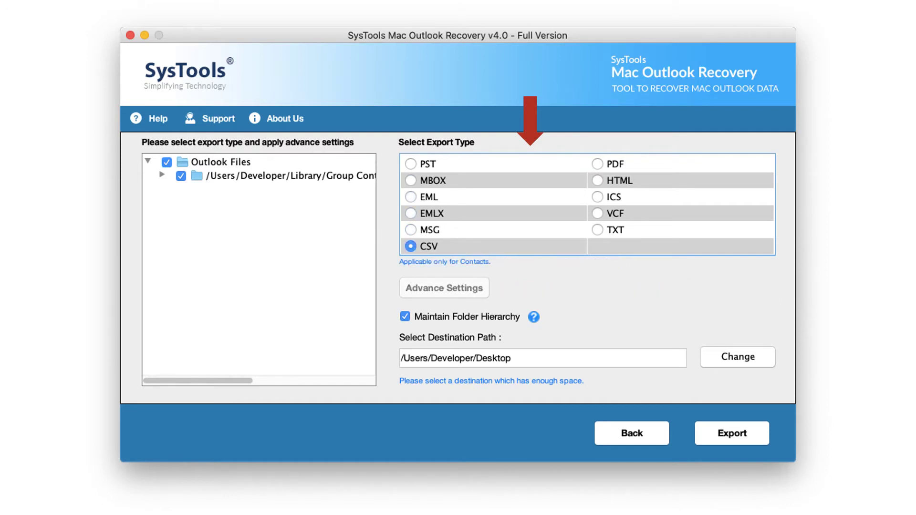
key(Down)
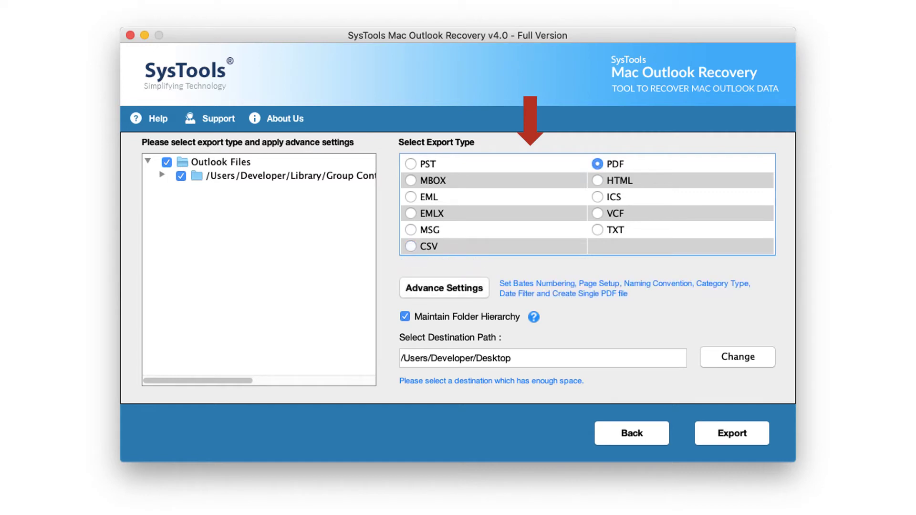
key(Down)
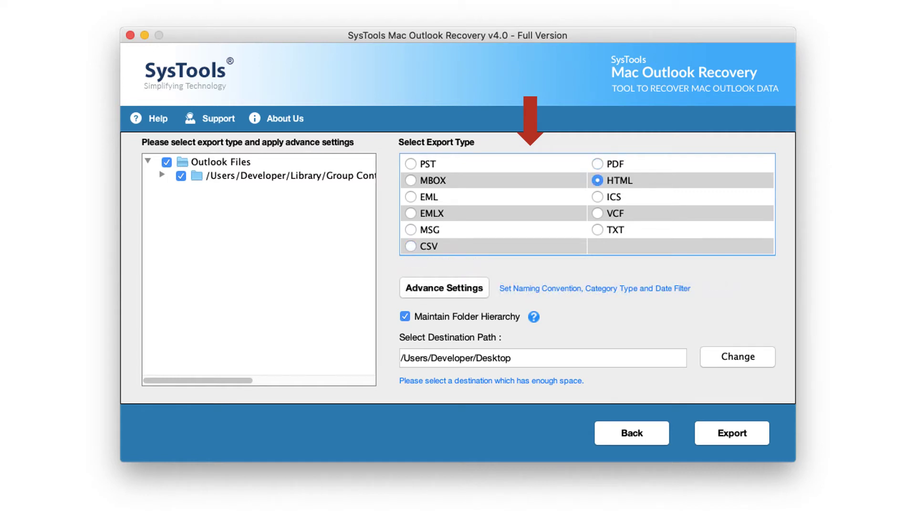
key(Down)
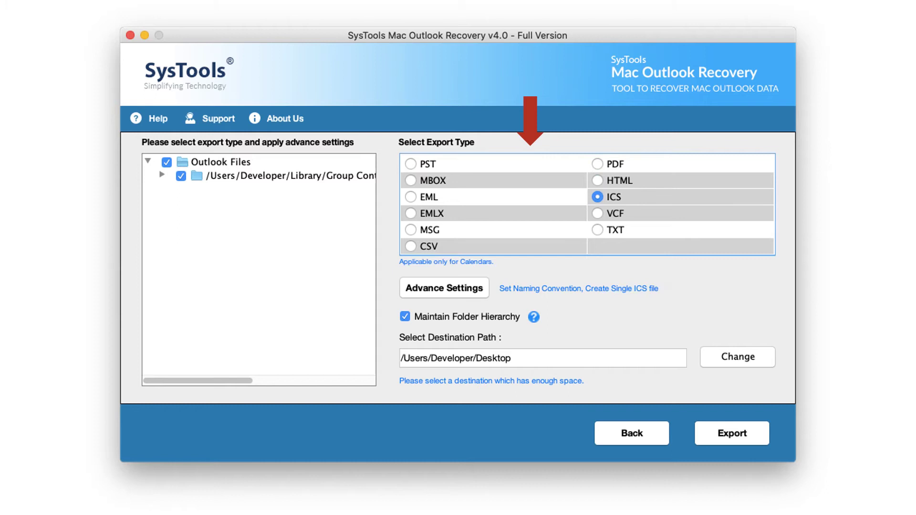
key(Down)
key(Down)
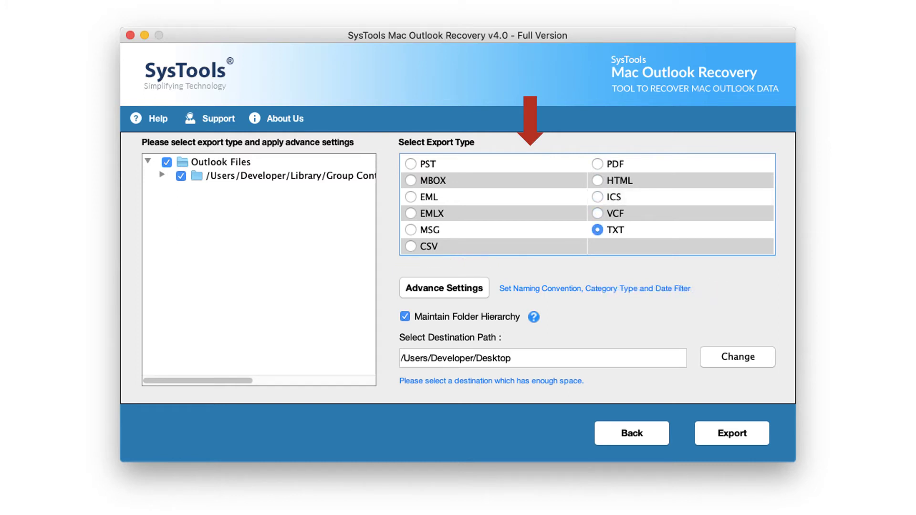
key(Down)
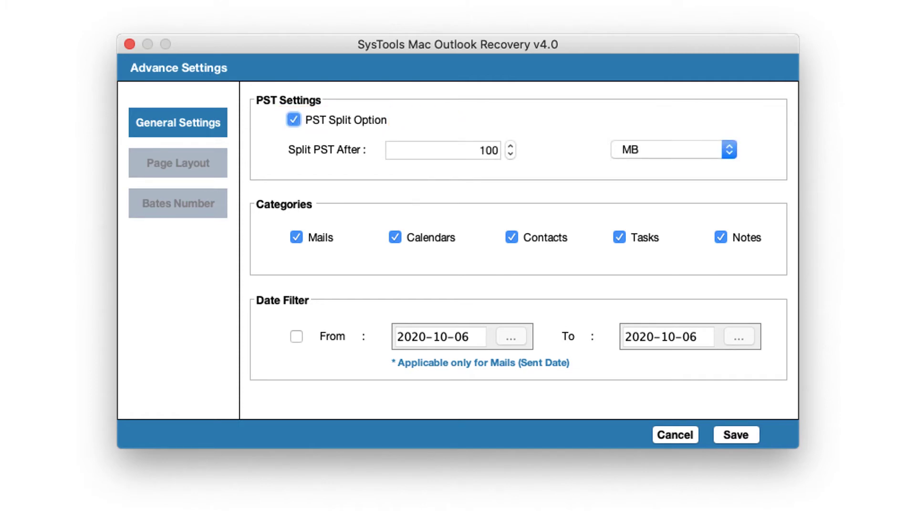
Step: Keep the 100 MB PST split size and switch on the mail date filter
key(Tab)
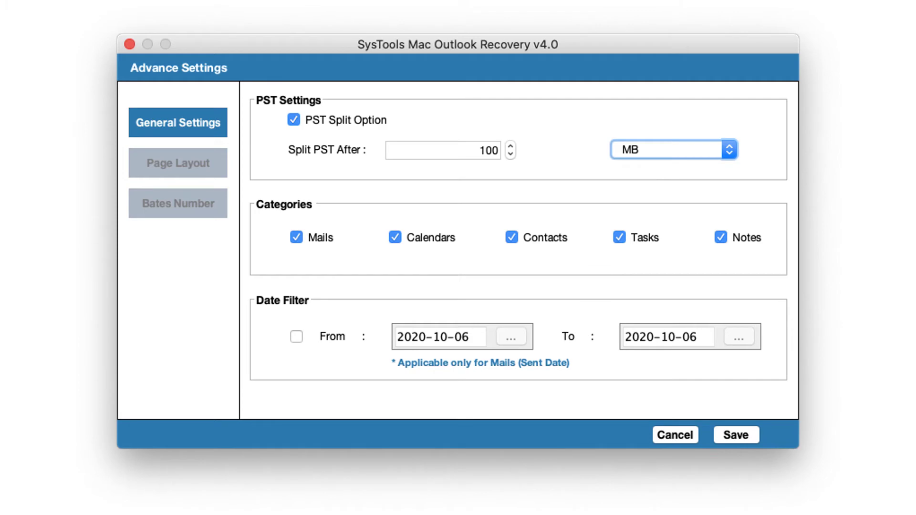
click(297, 337)
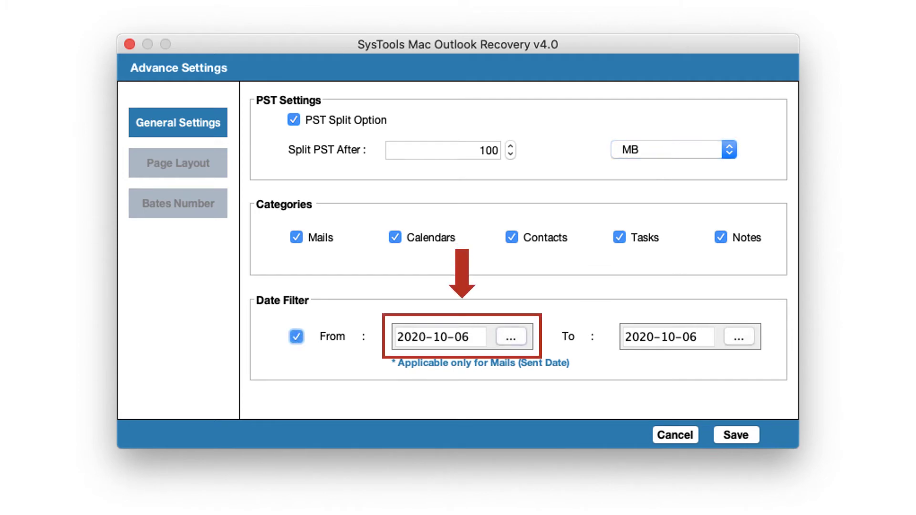